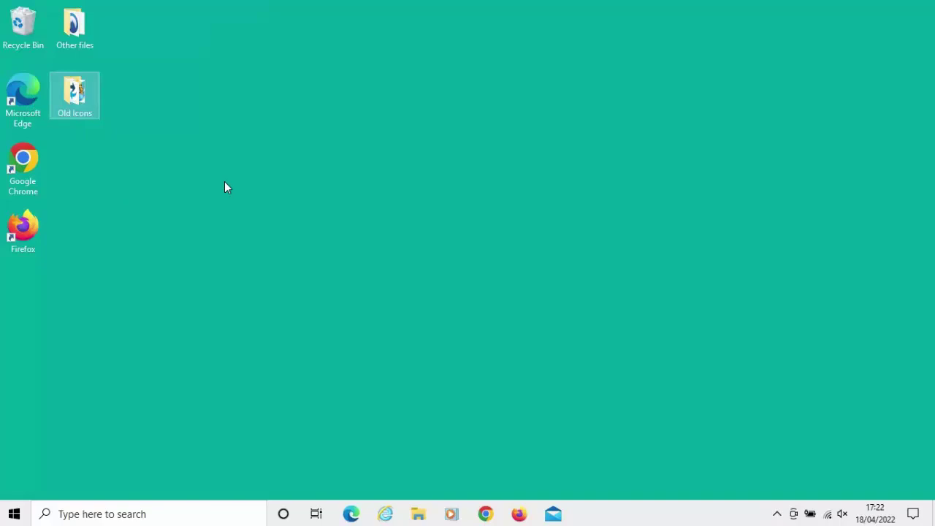
Step: Open bluestacks.com in Google Chrome and download the BlueStacks 5 installer
left_click(22, 177)
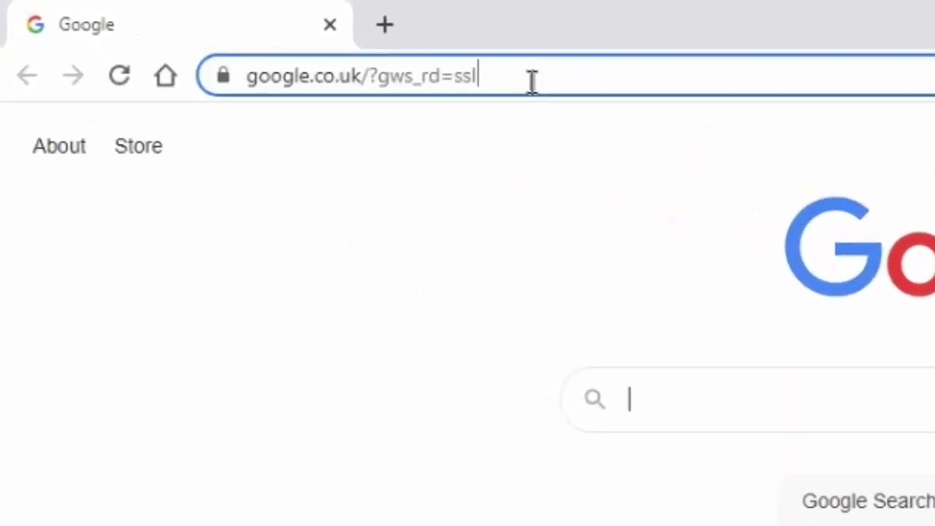
left_click(532, 82)
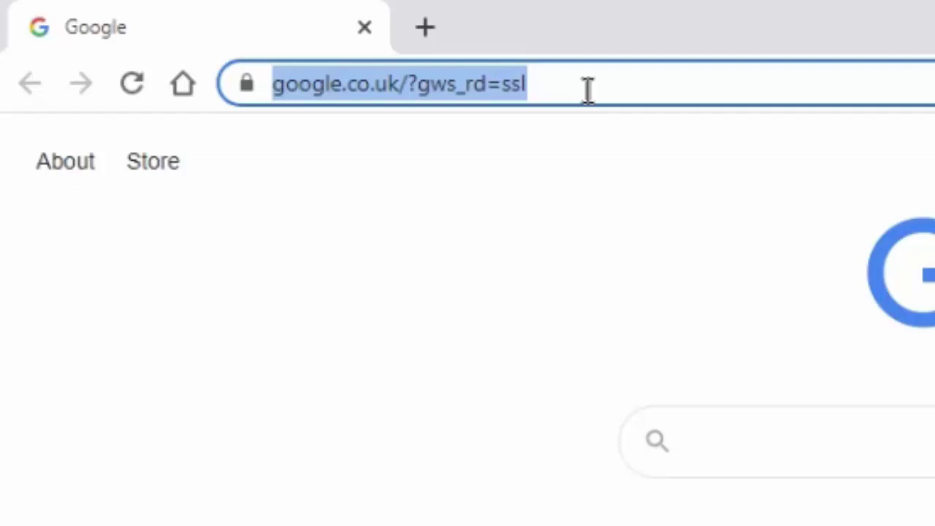
key("BackSpace")
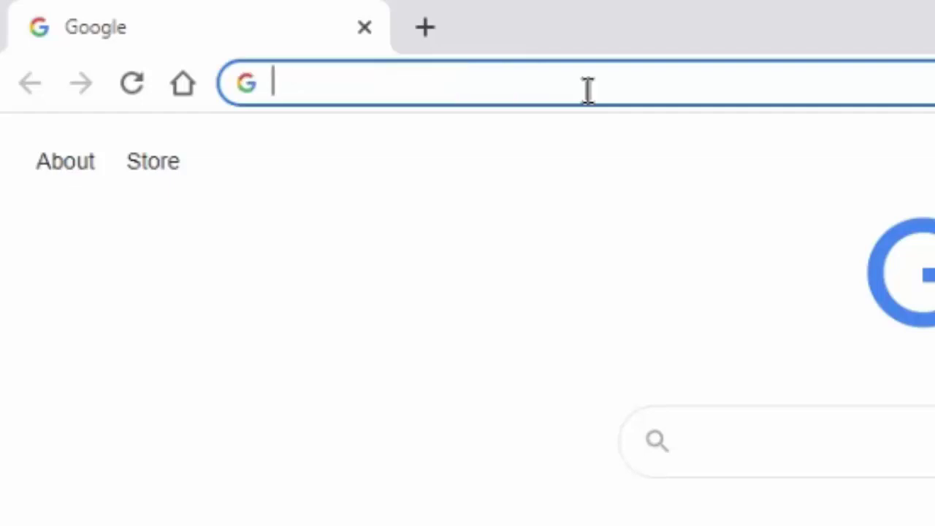
type("bluestacks.com")
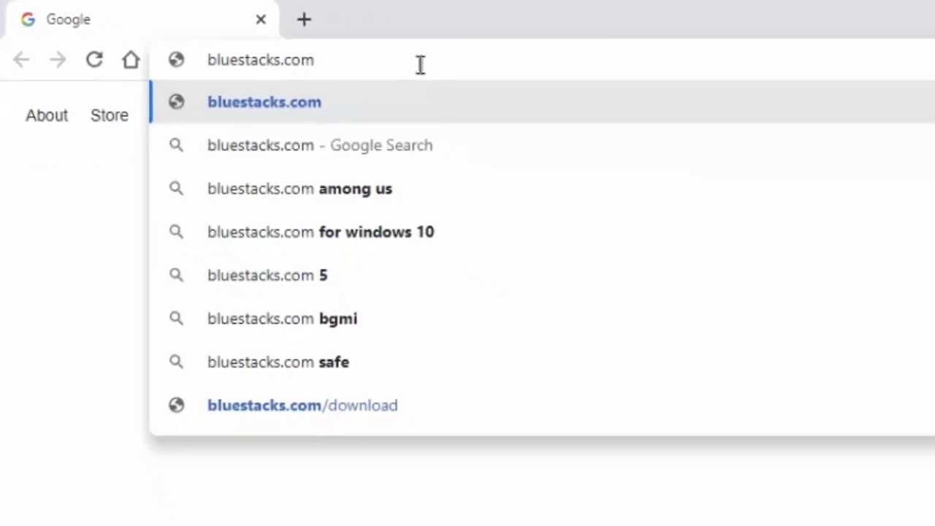
key("Return")
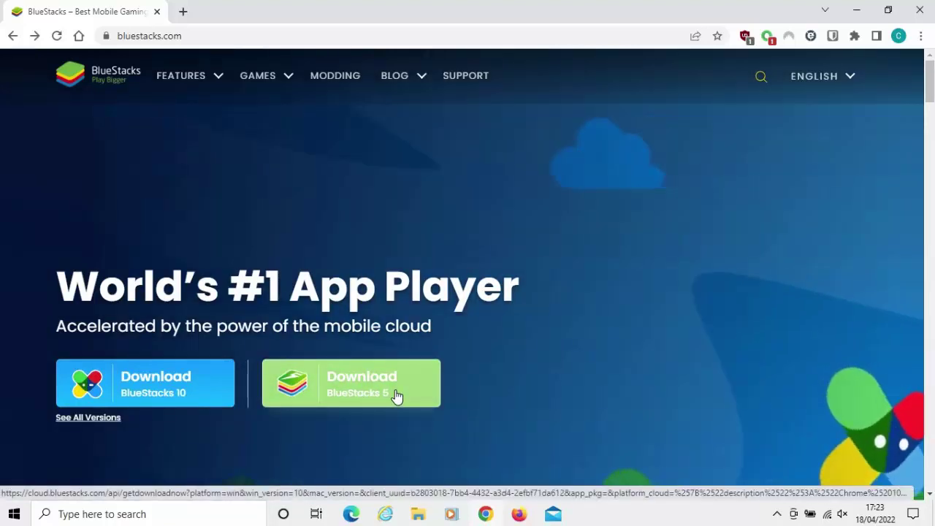
left_click(395, 395)
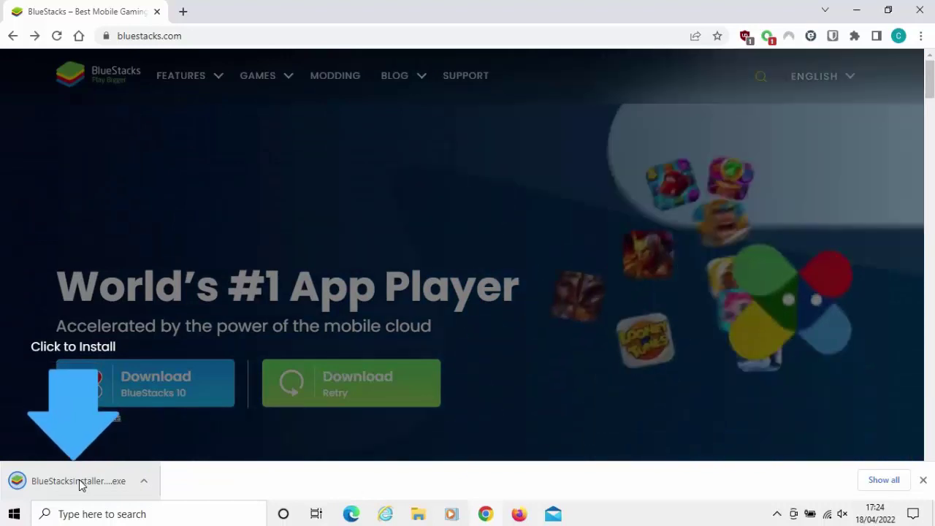
Step: Run the downloaded BlueStacks installer with permission to make changes, install BlueStacks, and close the browser
left_click(79, 480)
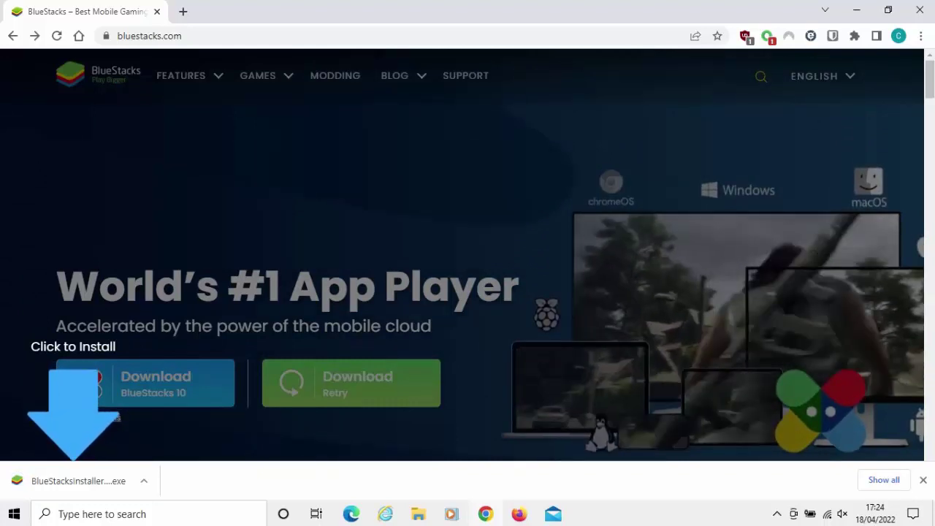
left_click(80, 482)
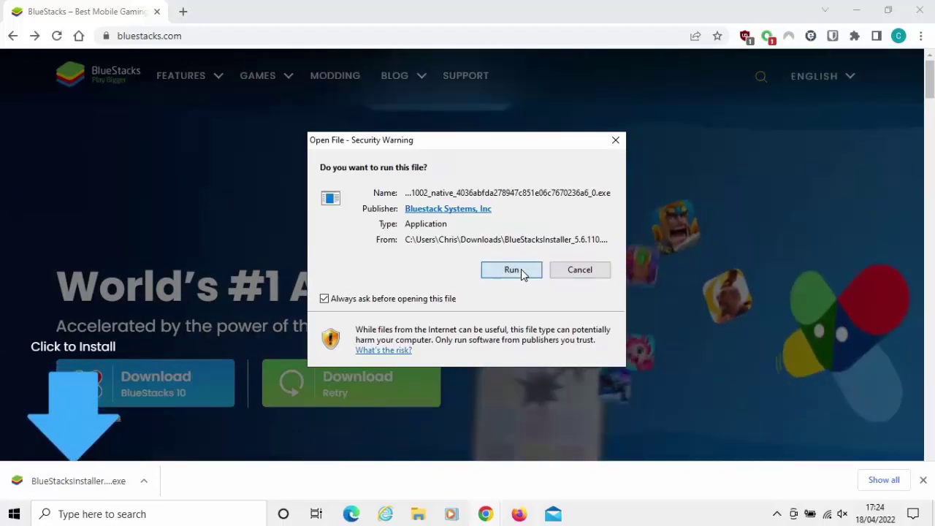
left_click(519, 270)
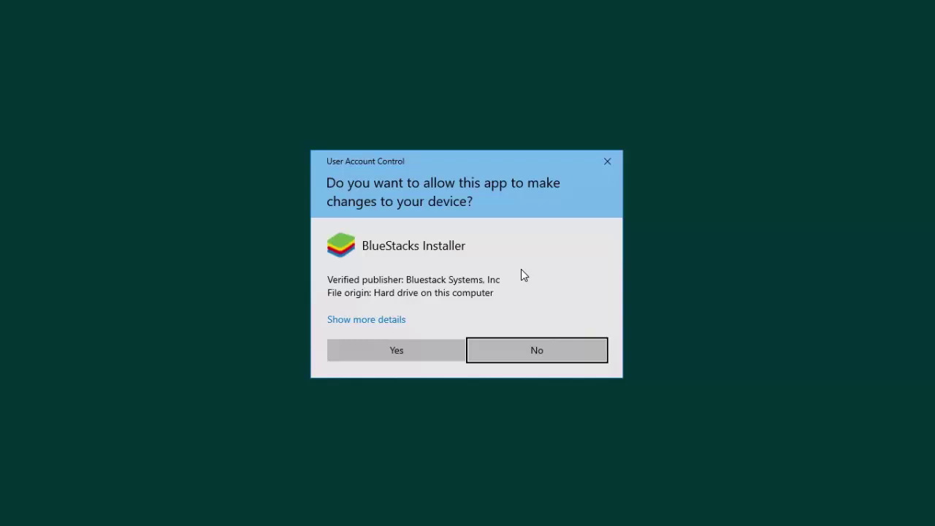
left_click(429, 359)
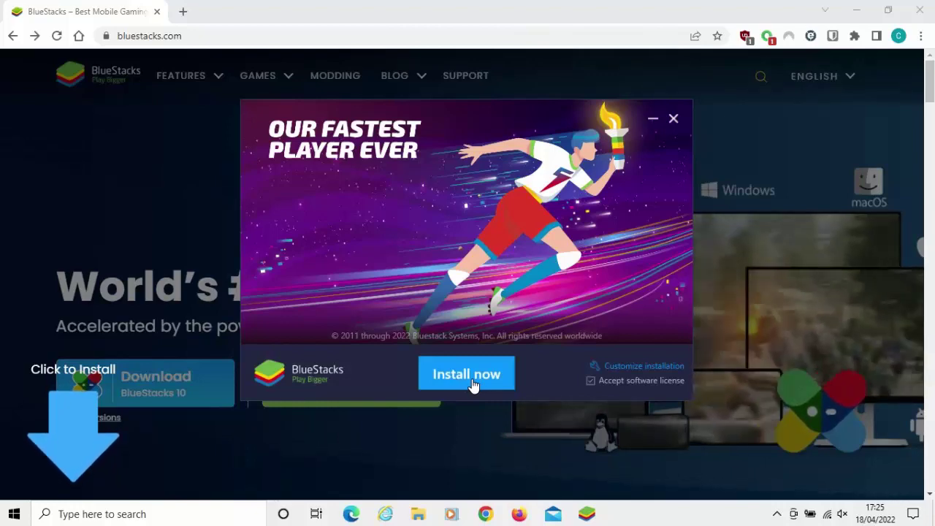
left_click(472, 385)
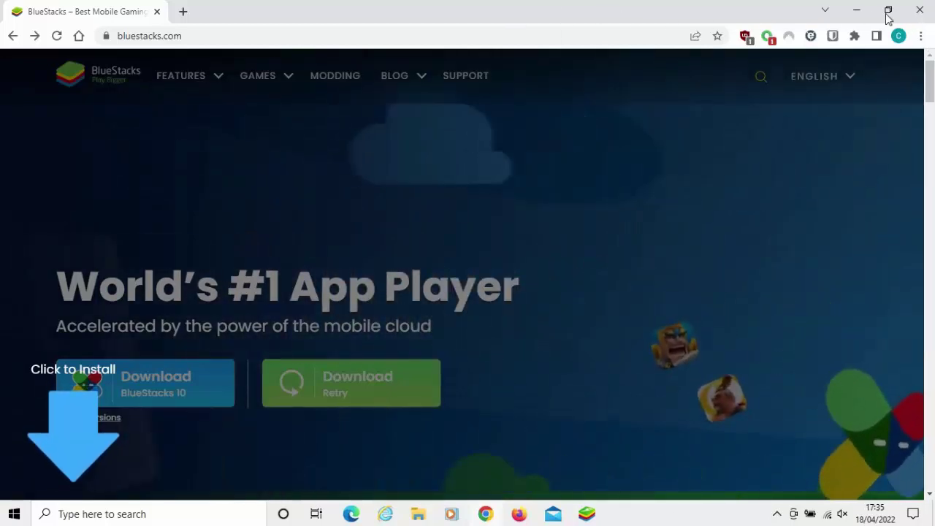
left_click(919, 11)
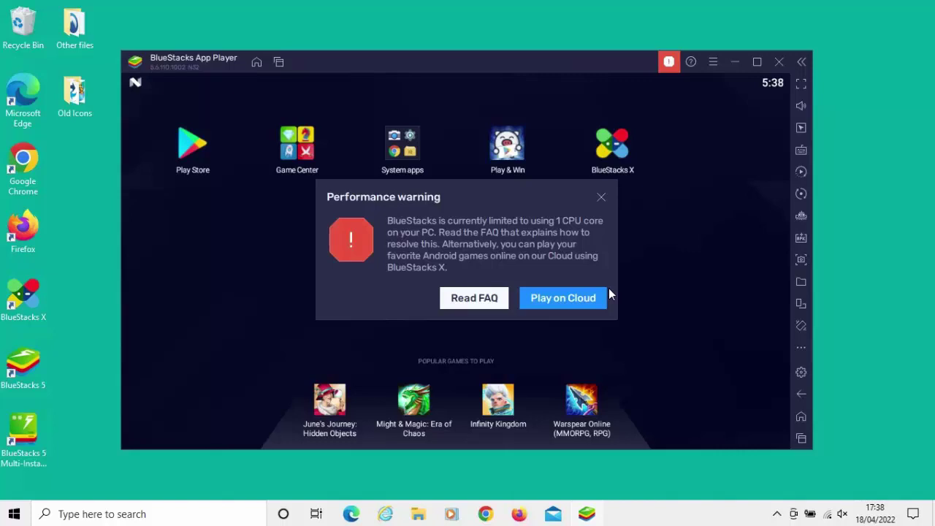
Step: Dismiss the performance warning in BlueStacks App Player and look inside the System apps folder
left_click(600, 200)
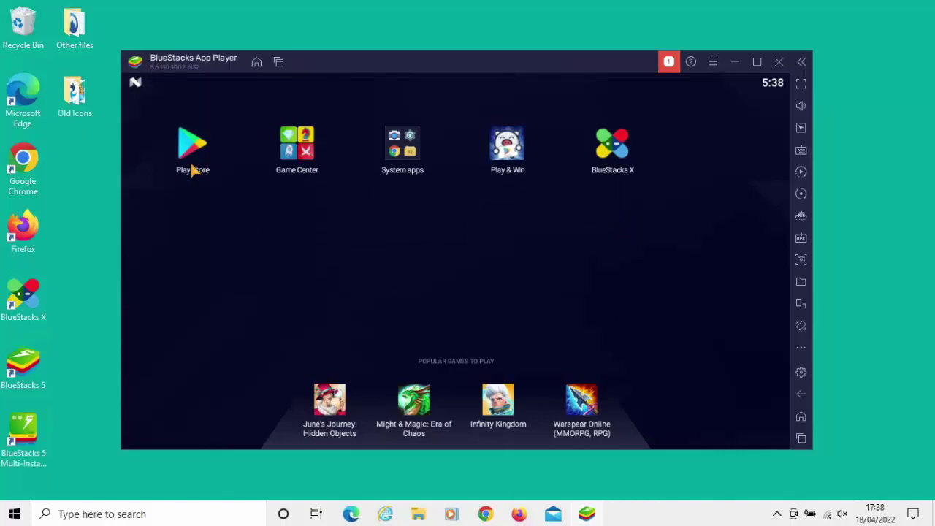
left_click(404, 162)
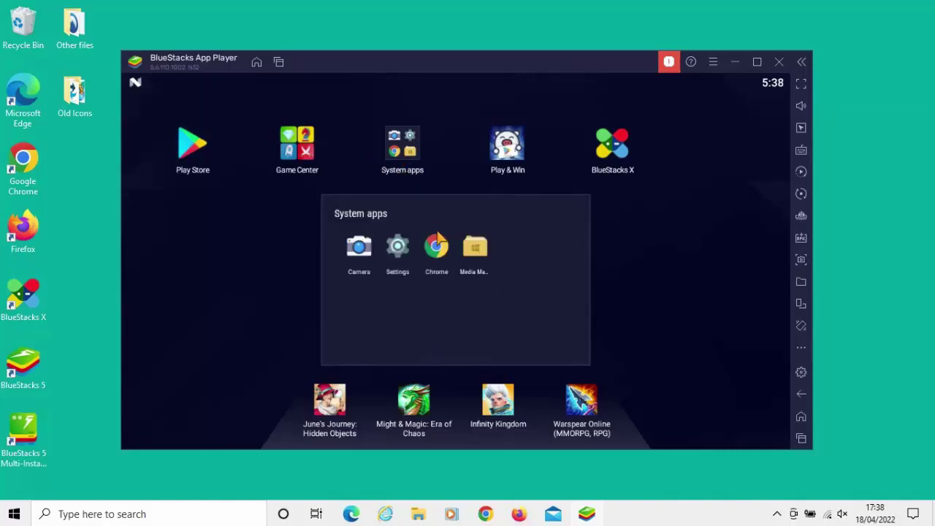
left_click(292, 151)
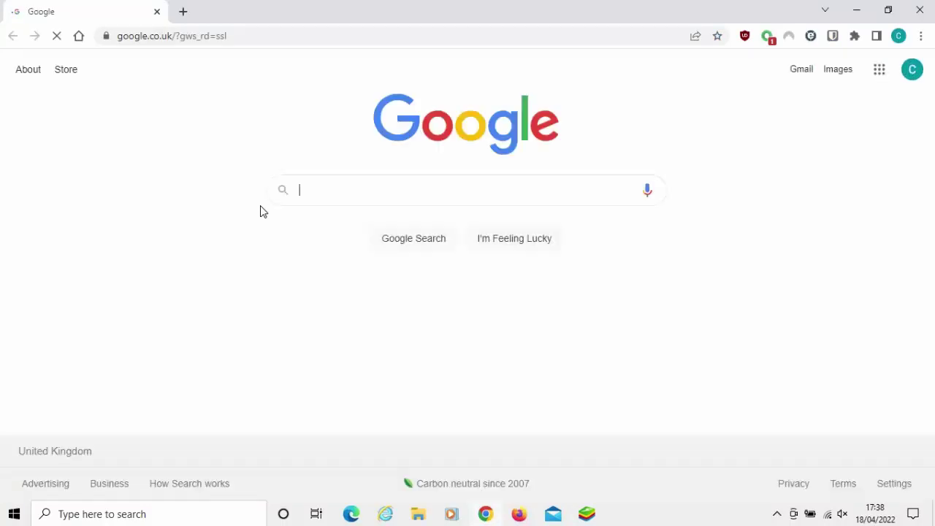
Step: Go to aftv.news/21203 in Google Chrome
left_click(229, 33)
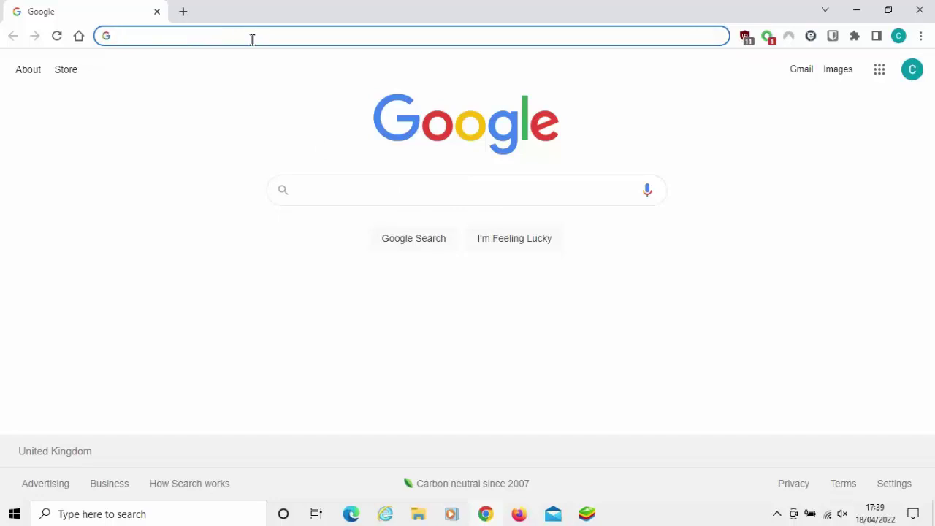
type("aftv.news")
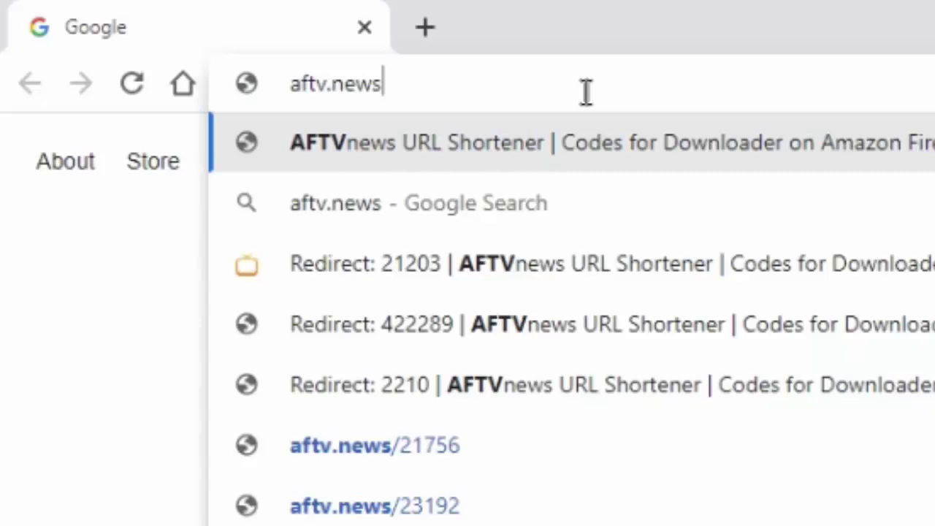
type("/212")
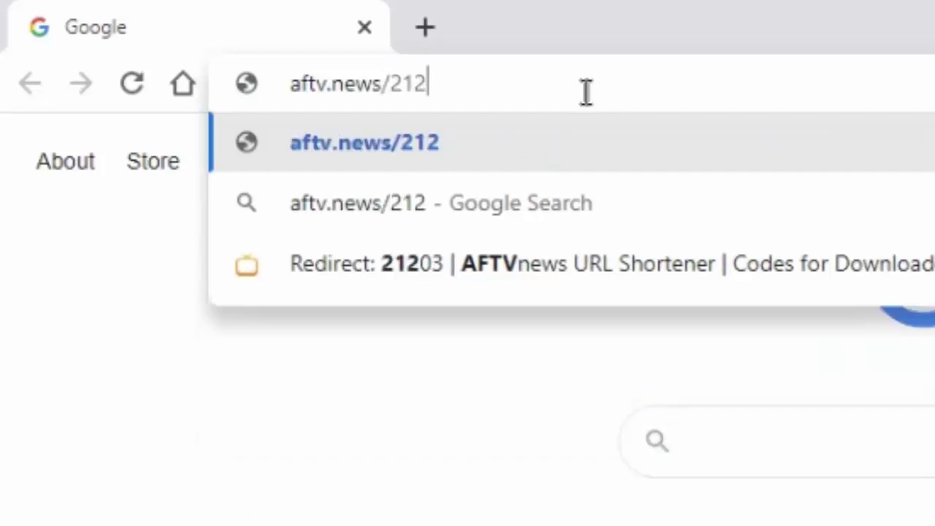
type("03")
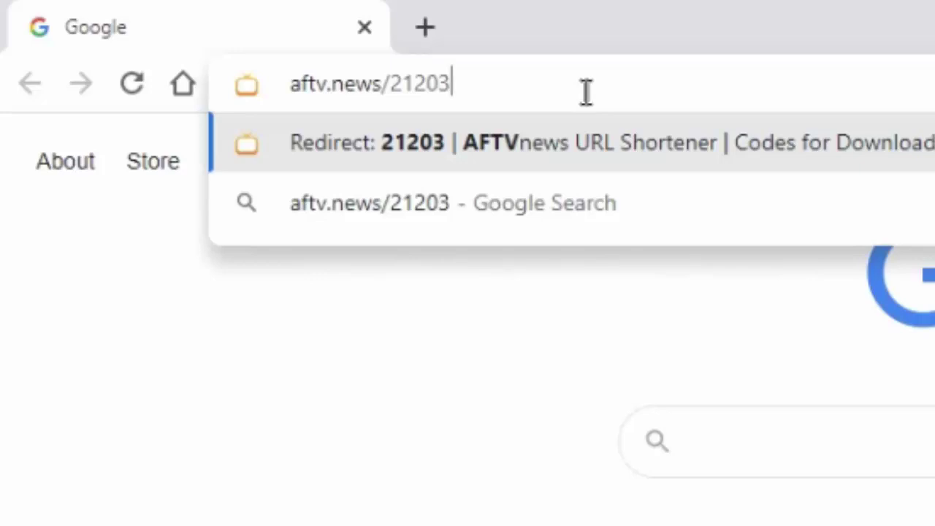
key("Return")
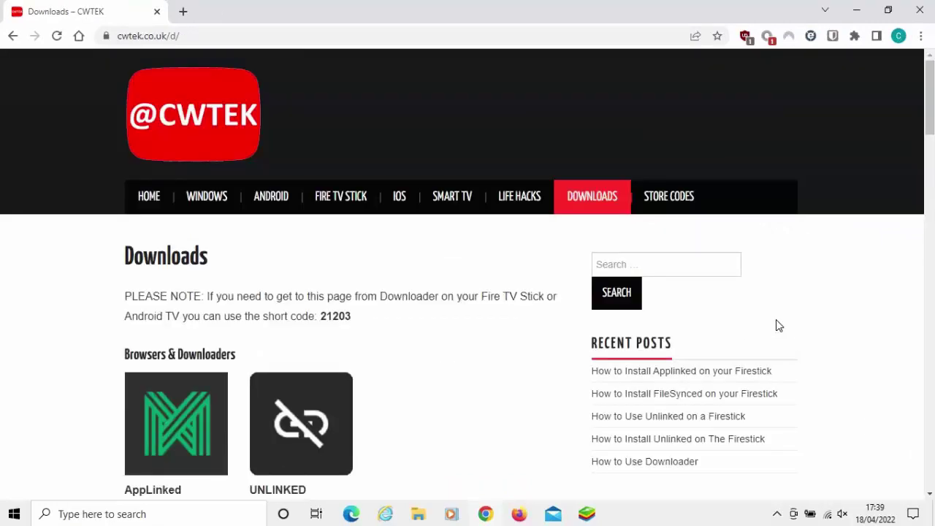
Step: Download the Downloader APK from the Browsers & Downloaders section and open the file to install it in BlueStacks
scroll(779, 326, "down", 5)
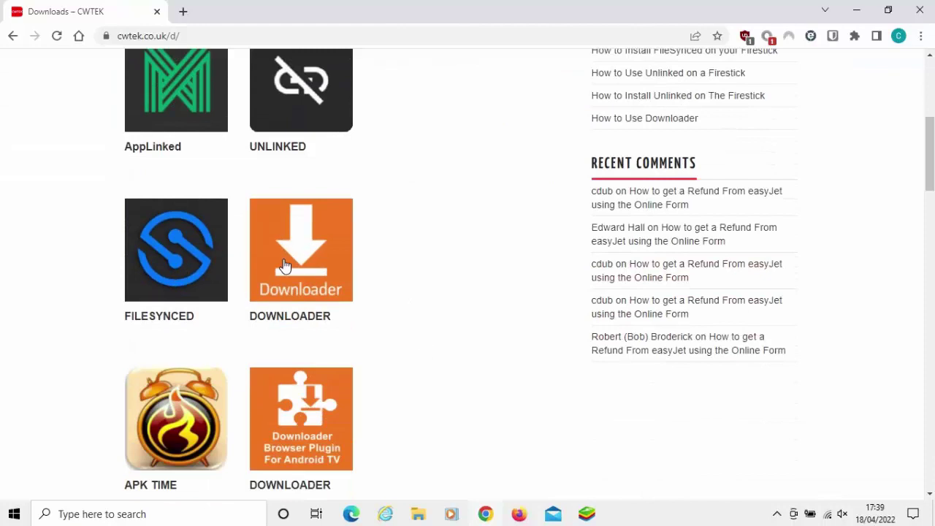
left_click(303, 252)
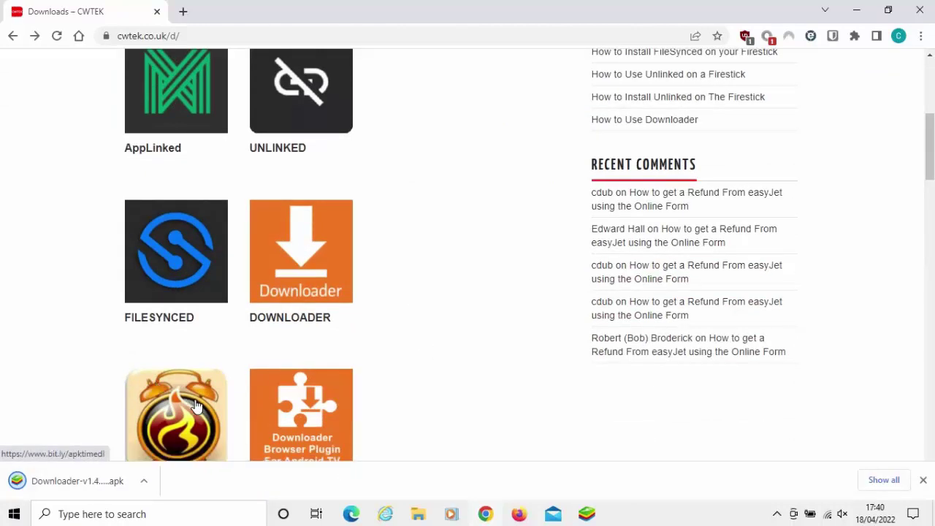
left_click(45, 487)
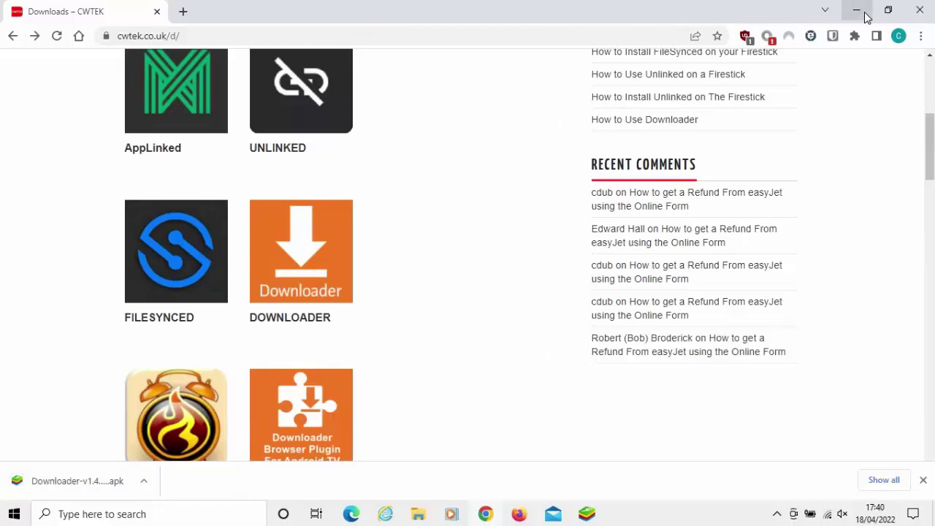
left_click(73, 476)
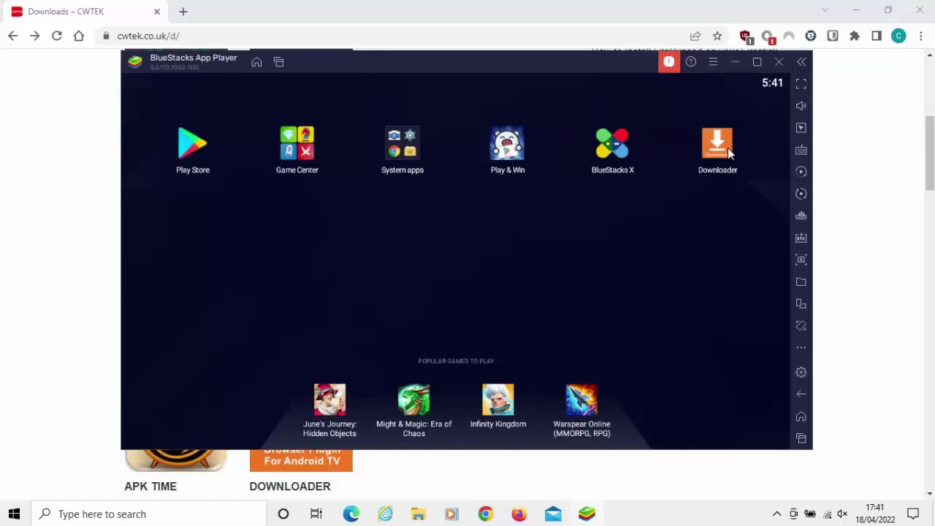
Step: Launch Downloader in BlueStacks, allow it access to photos, media and files, and dismiss the Quick Start Guide
left_click(720, 148)
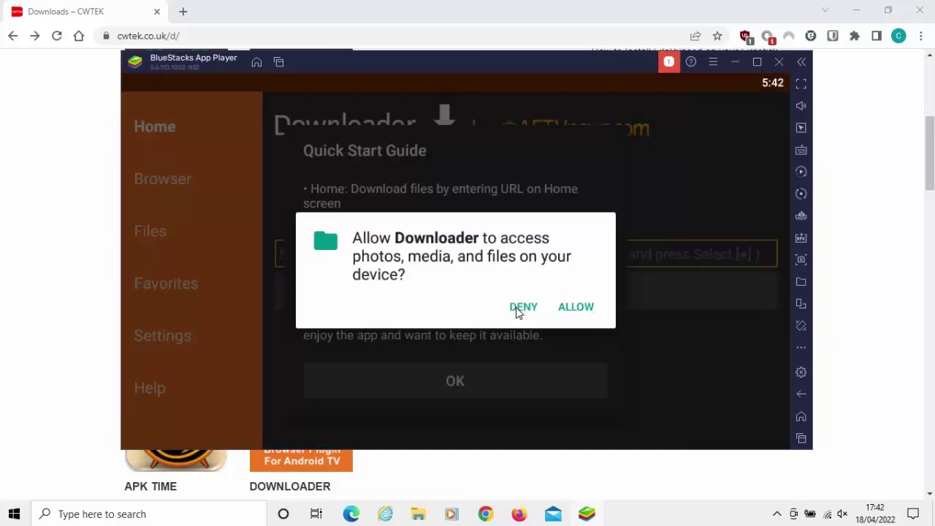
left_click(576, 310)
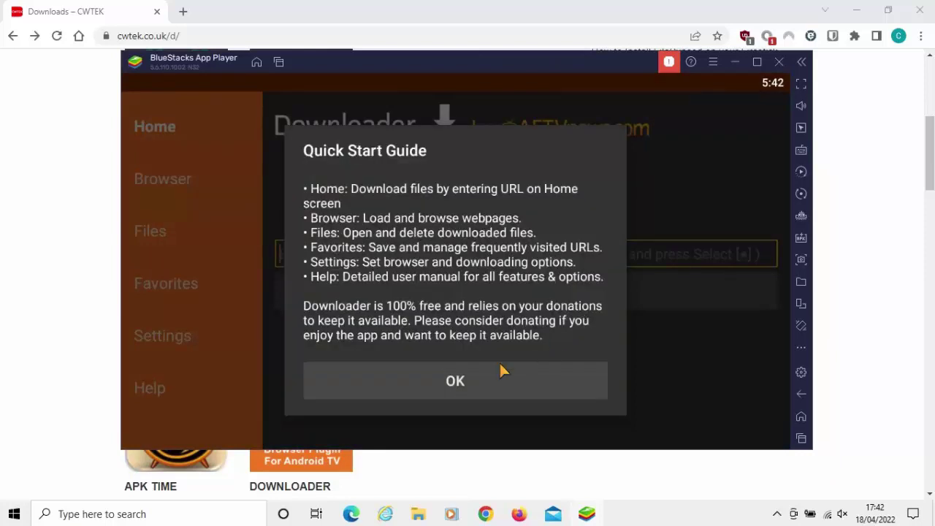
left_click(457, 381)
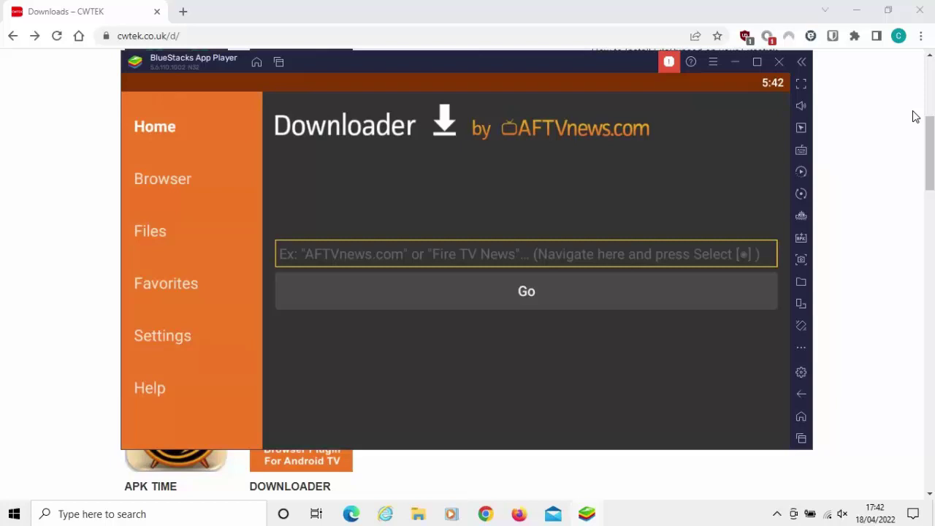
Step: Leave Downloader, exit BlueStacks App Player, and close the browser
key("Escape")
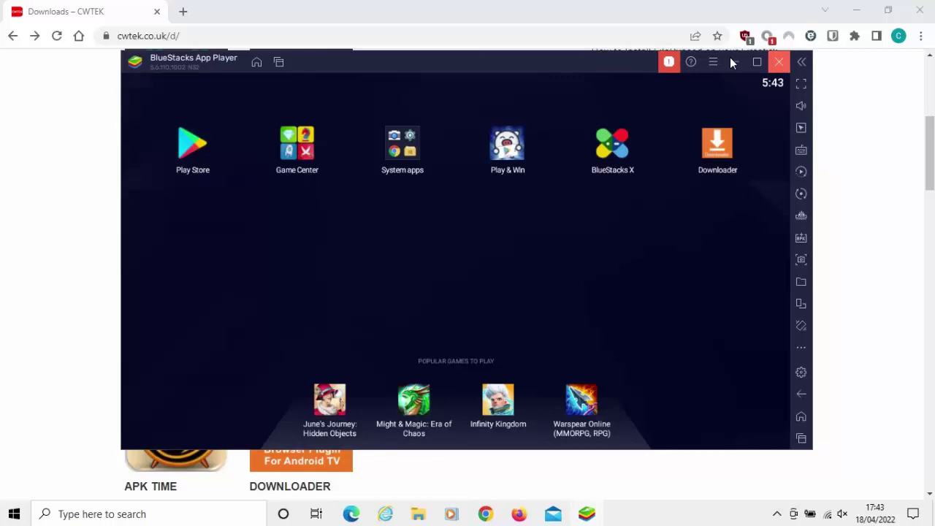
left_click(780, 61)
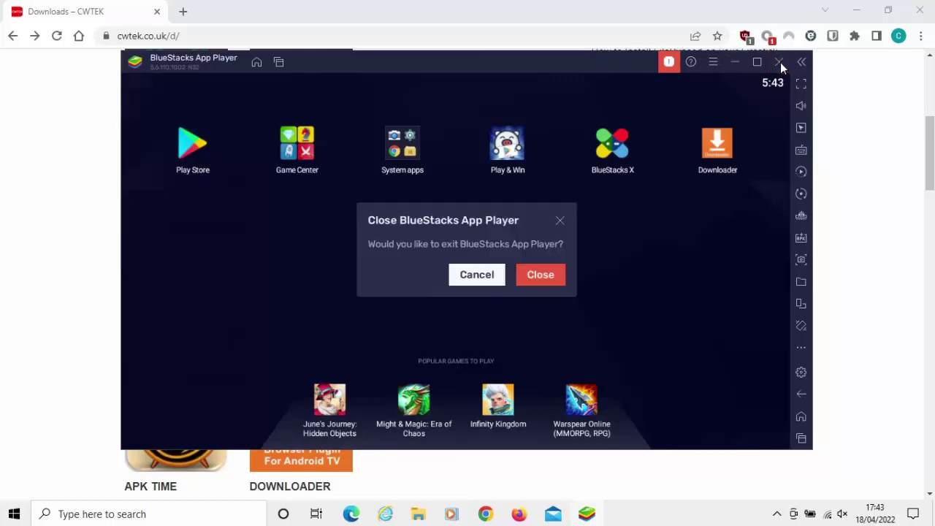
left_click(555, 285)
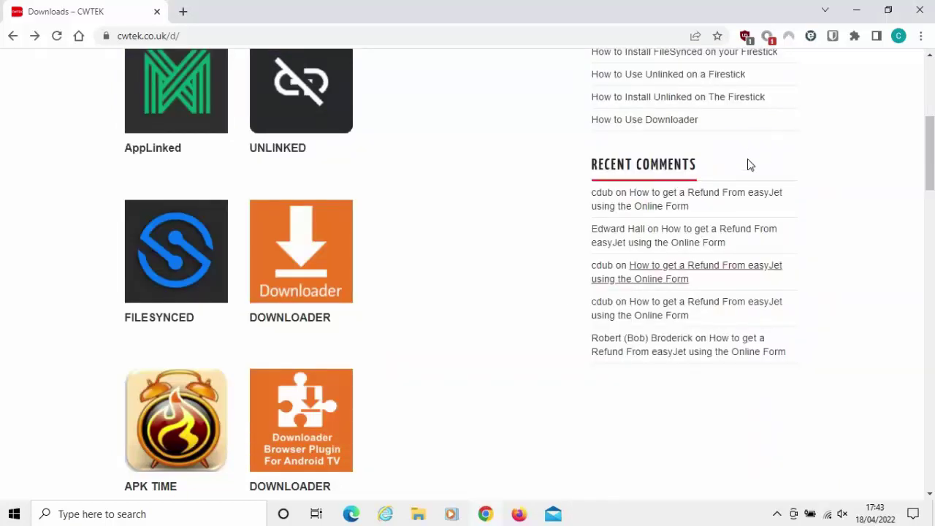
left_click(919, 10)
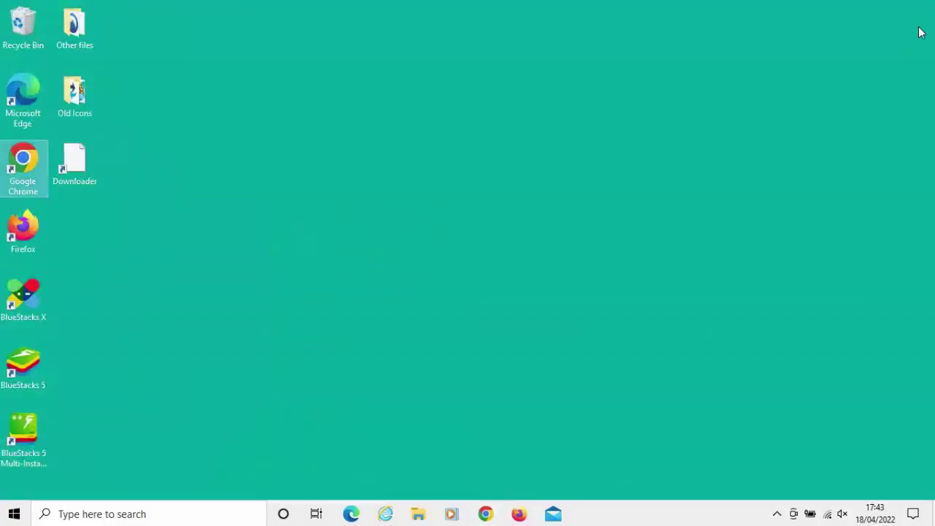
Step: Delete the BlueStacksInstaller file from the Downloads folder in File Explorer
left_click(419, 514)
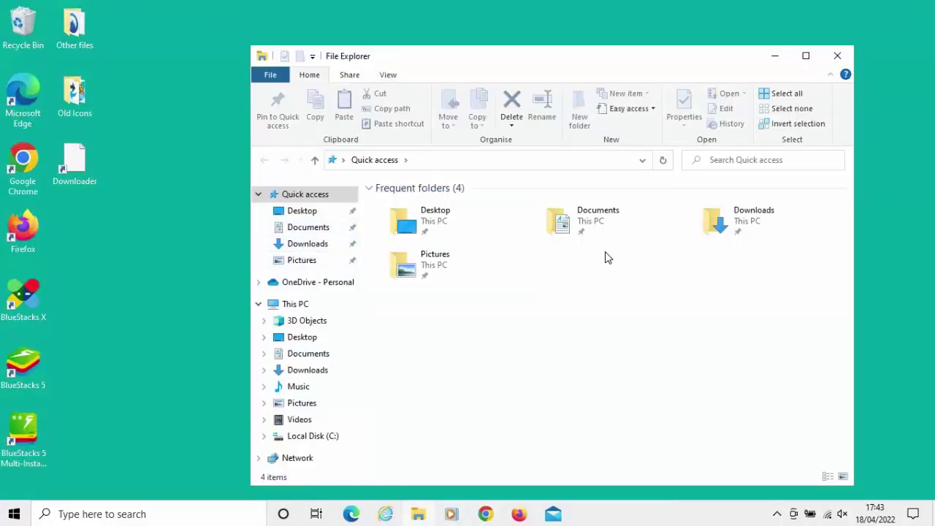
double_click(763, 222)
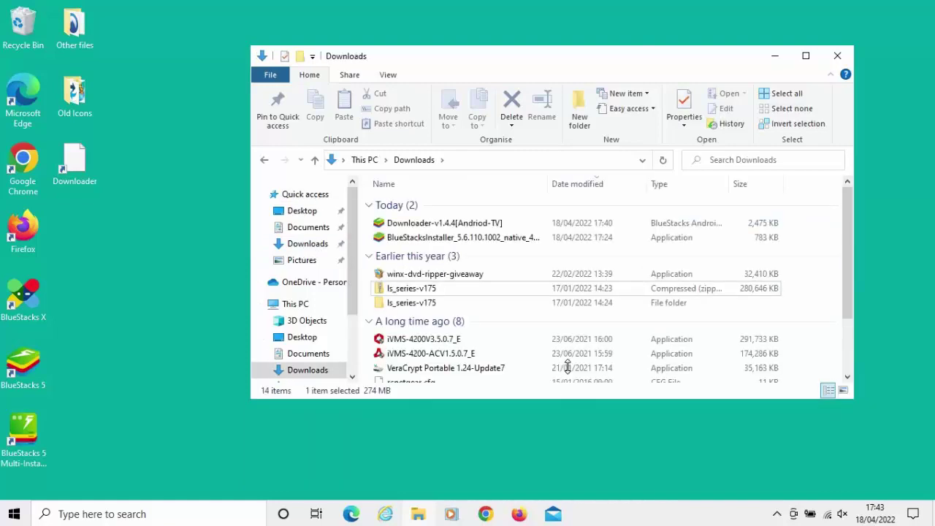
left_click(431, 238)
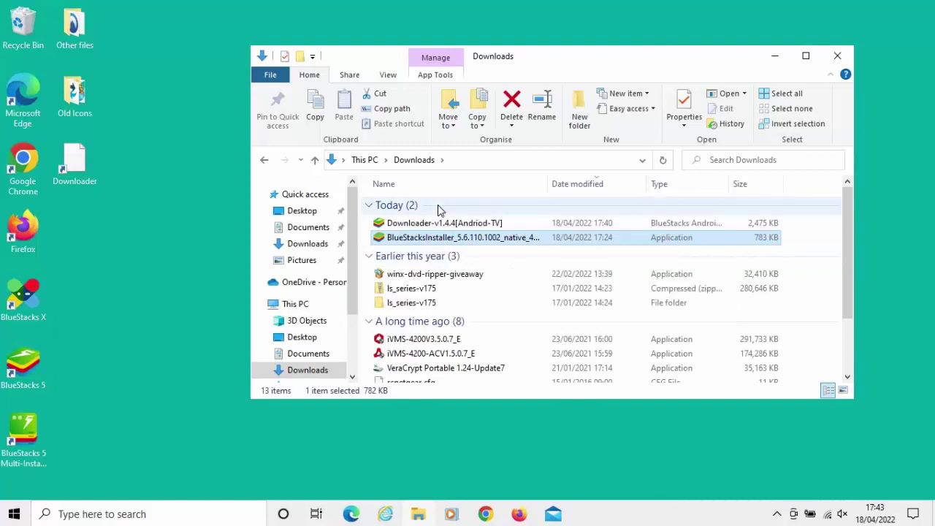
key("Delete")
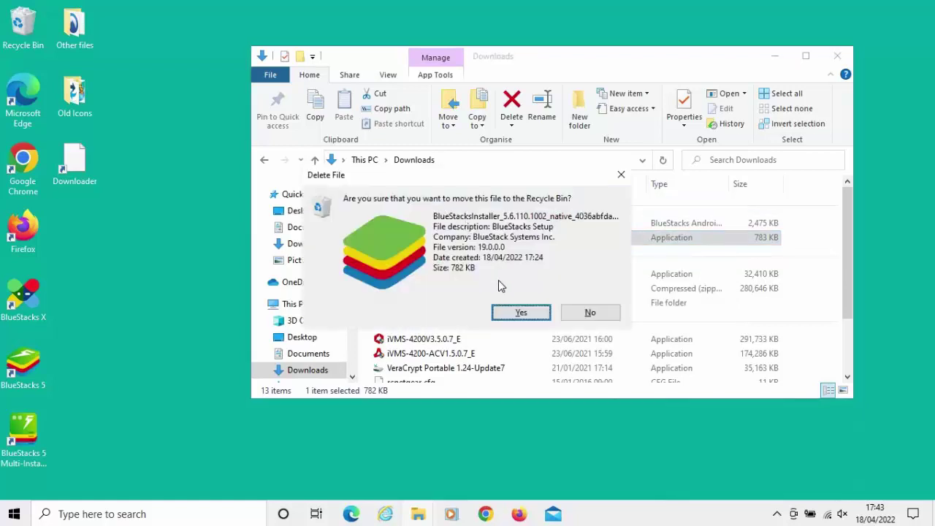
left_click(523, 312)
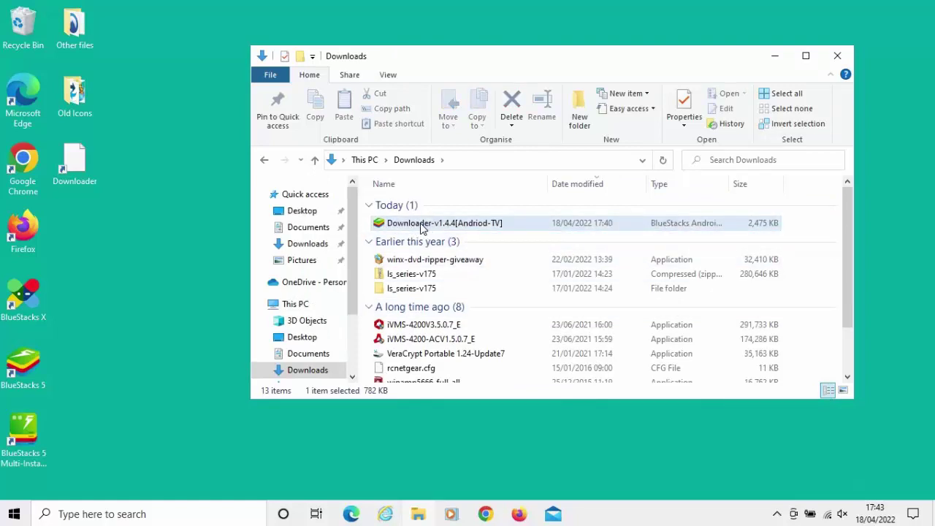
Step: Delete the Downloader-v1.4.4[Andriod-TV] file from the Downloads folder
left_click(460, 227)
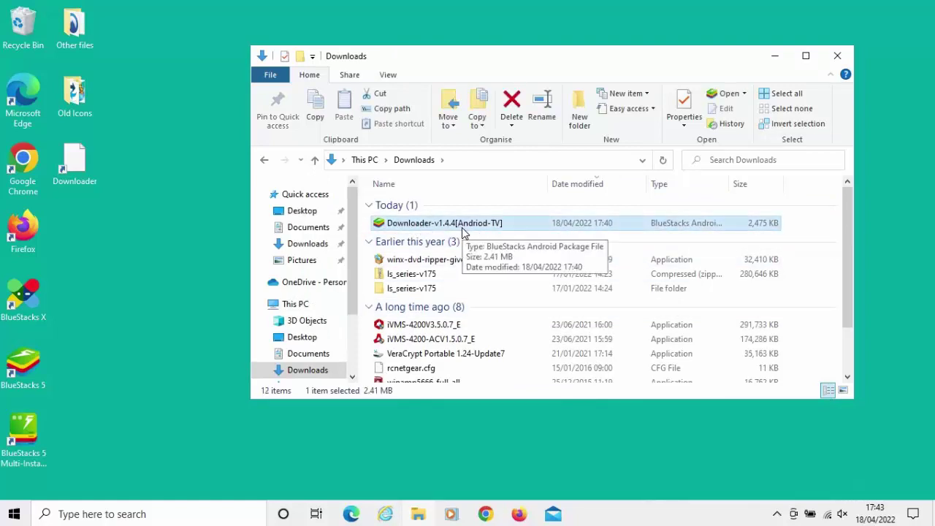
key("Delete")
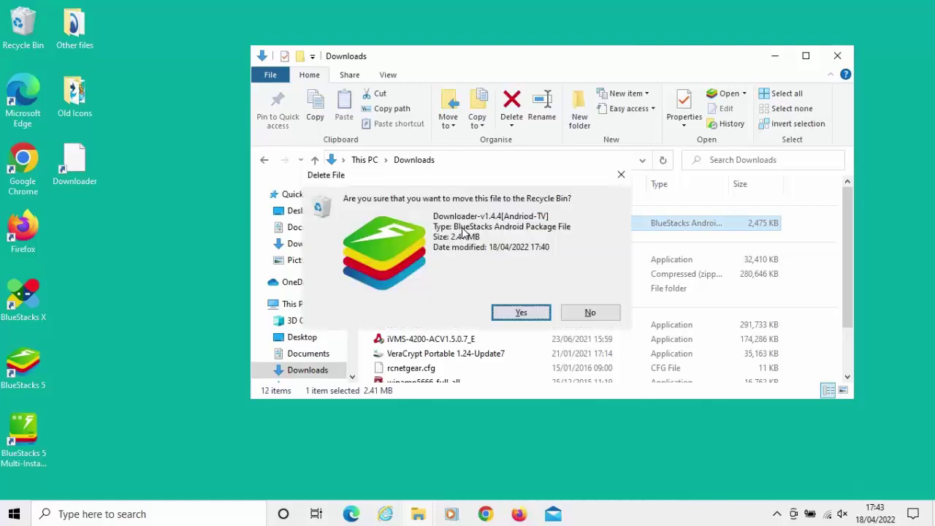
left_click(522, 313)
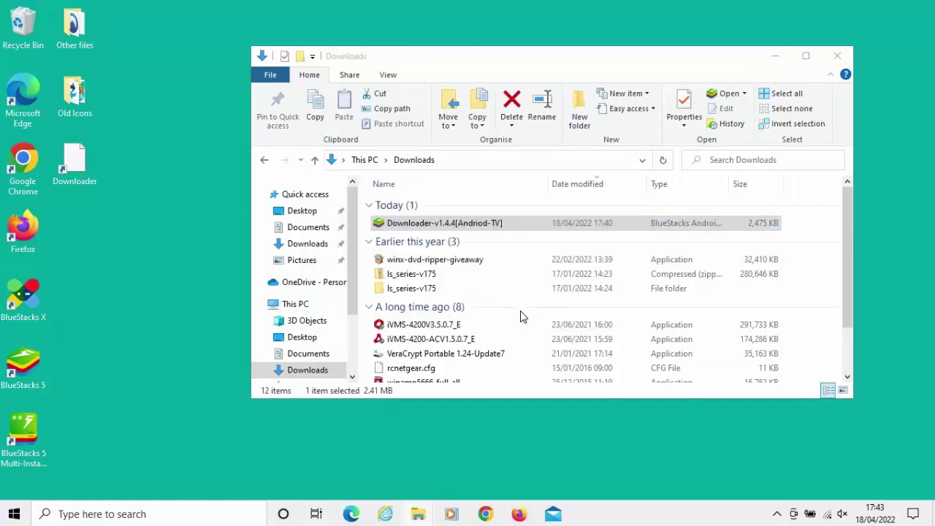